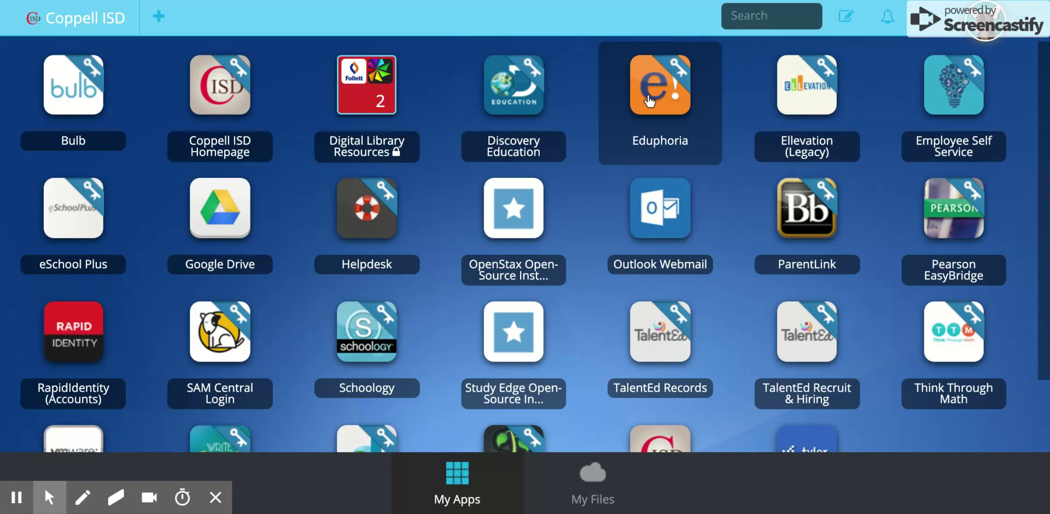
# Sign in to Eduphoria from the district portal and launch the Strive app
pyautogui.click(649, 101)
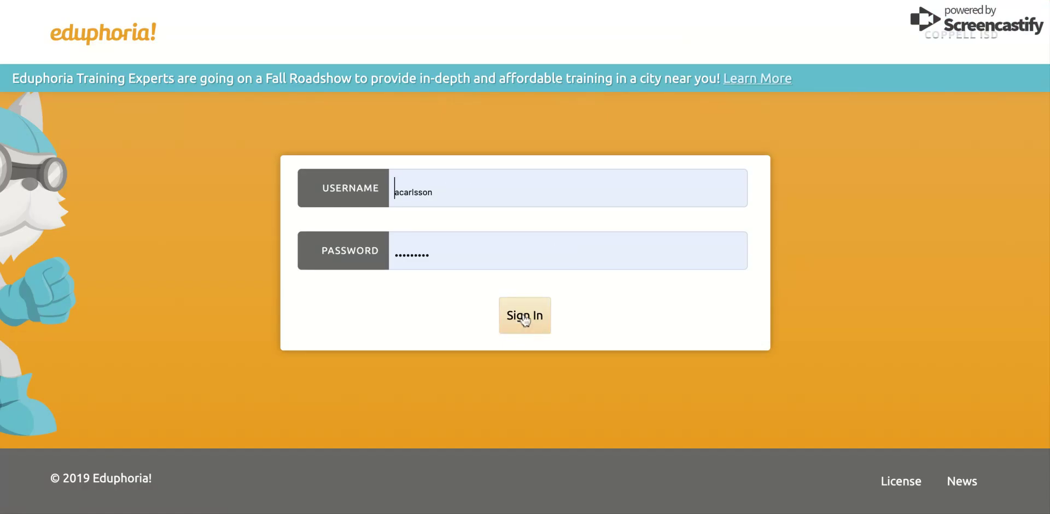
pyautogui.click(525, 316)
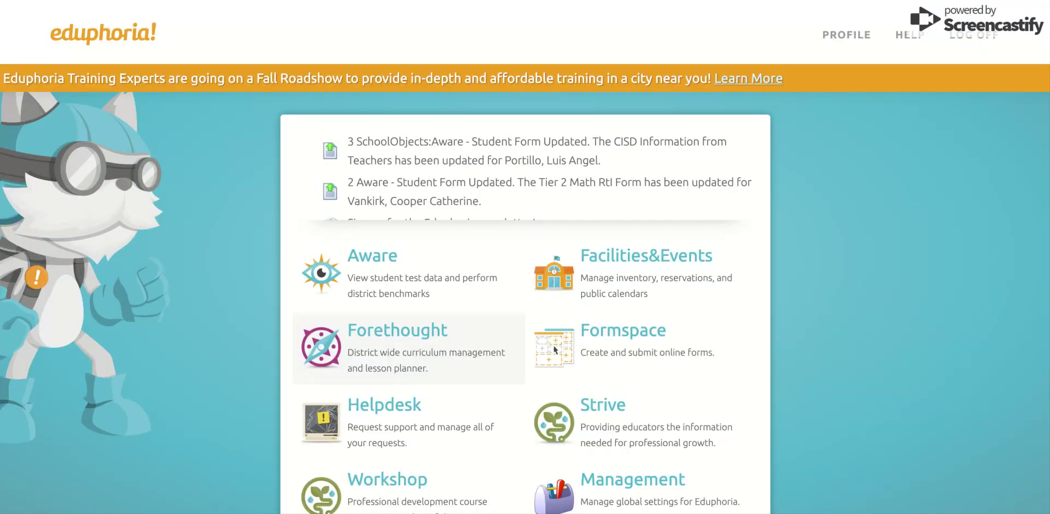
pyautogui.scroll(-2, 673, 320)
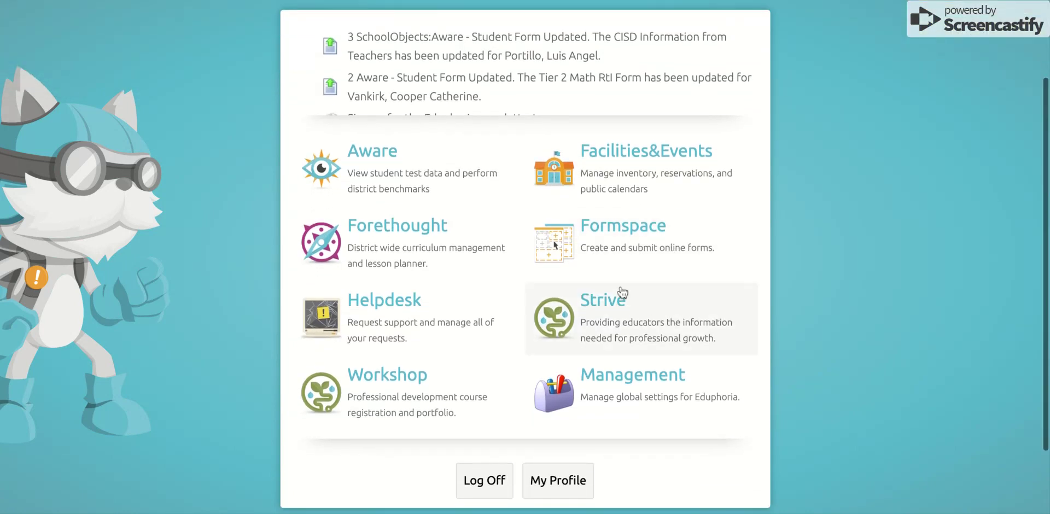
pyautogui.click(605, 312)
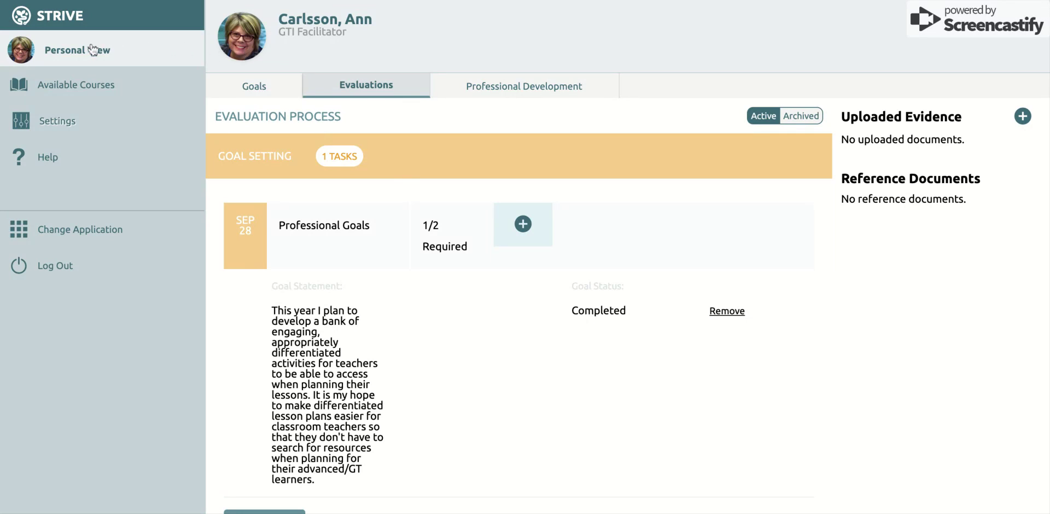
# Go to Workshop Settings and list Mockingbird Elementary's school courses under Course Management
pyautogui.click(57, 126)
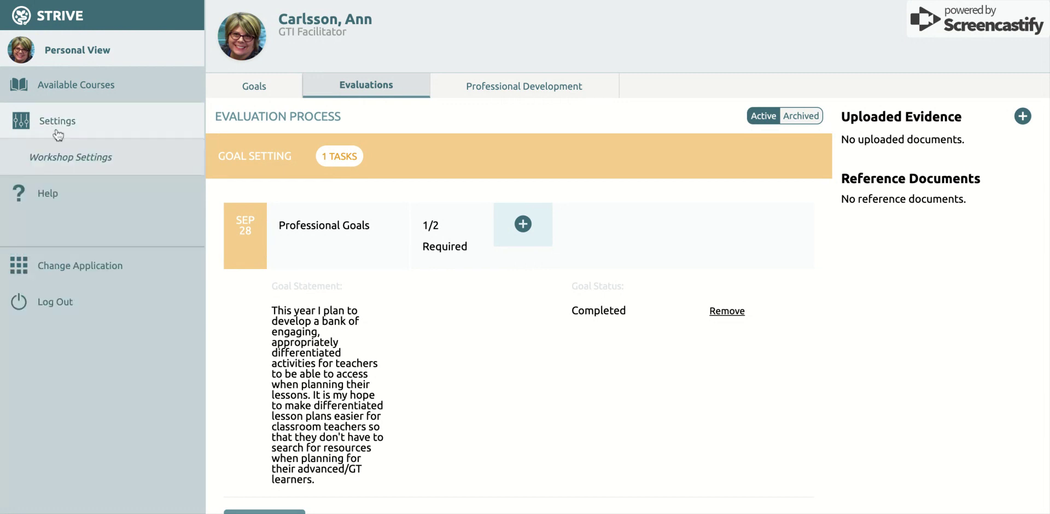
pyautogui.click(77, 158)
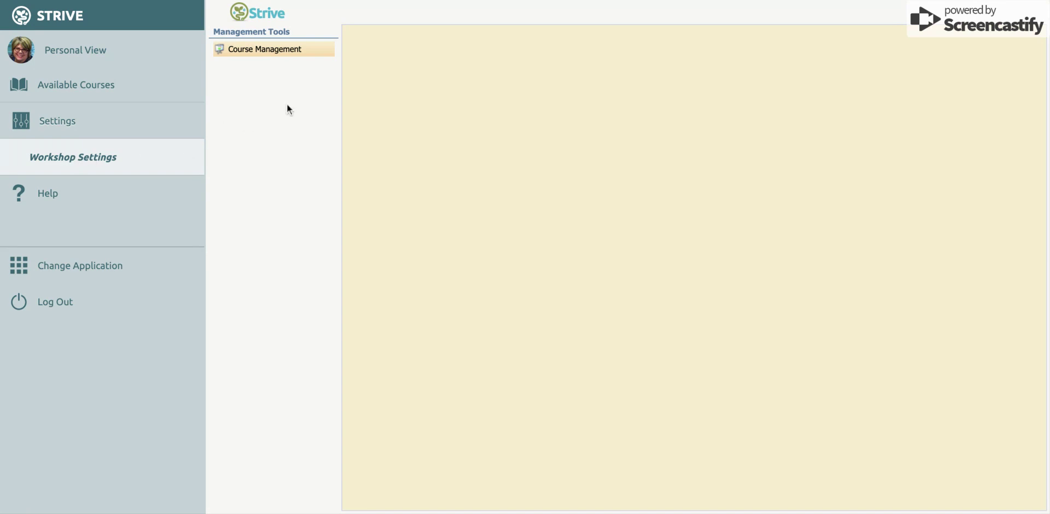
pyautogui.click(290, 53)
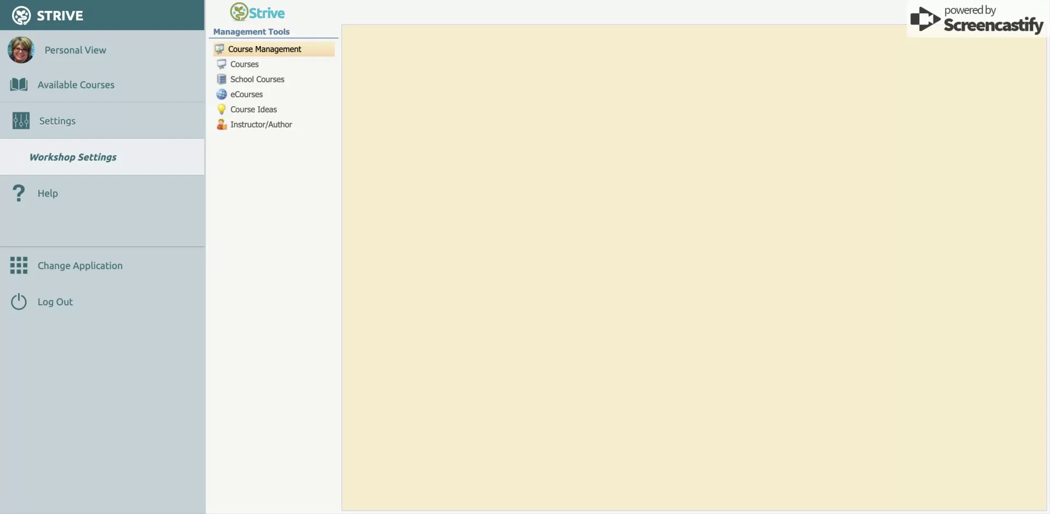
pyautogui.click(257, 79)
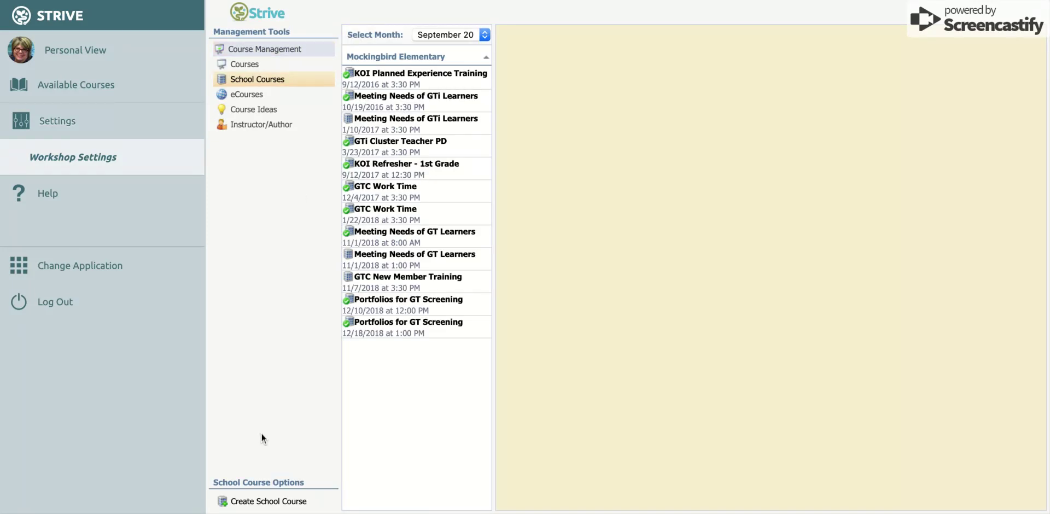
# Start a new empty school course titled 'GT Learner Accommodations Planning' for Mockingbird Elementary
pyautogui.click(279, 505)
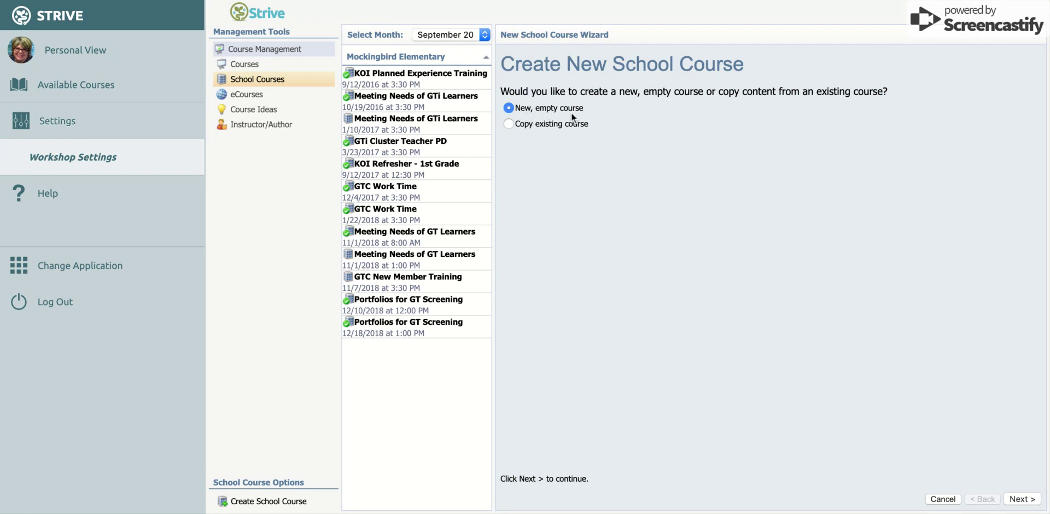
pyautogui.click(1022, 498)
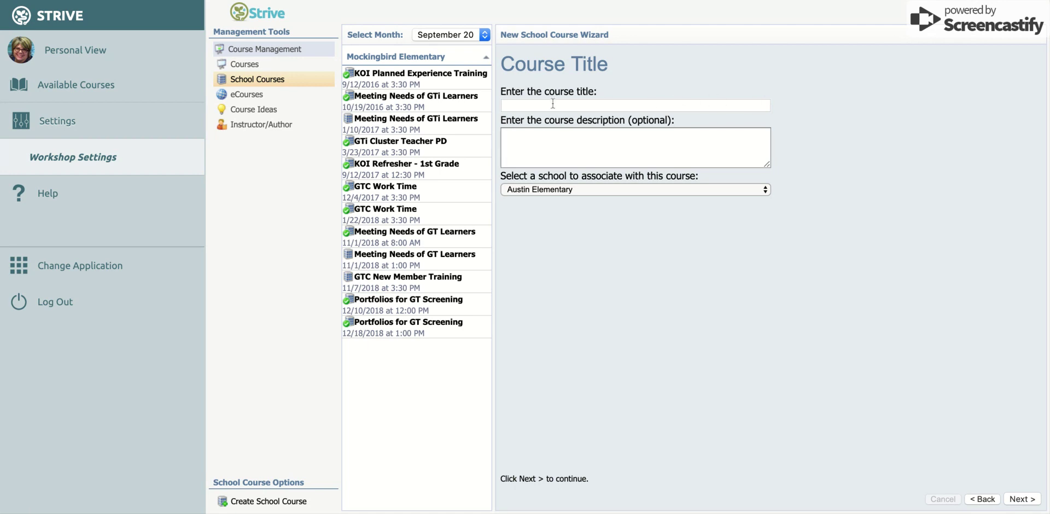
pyautogui.click(513, 104)
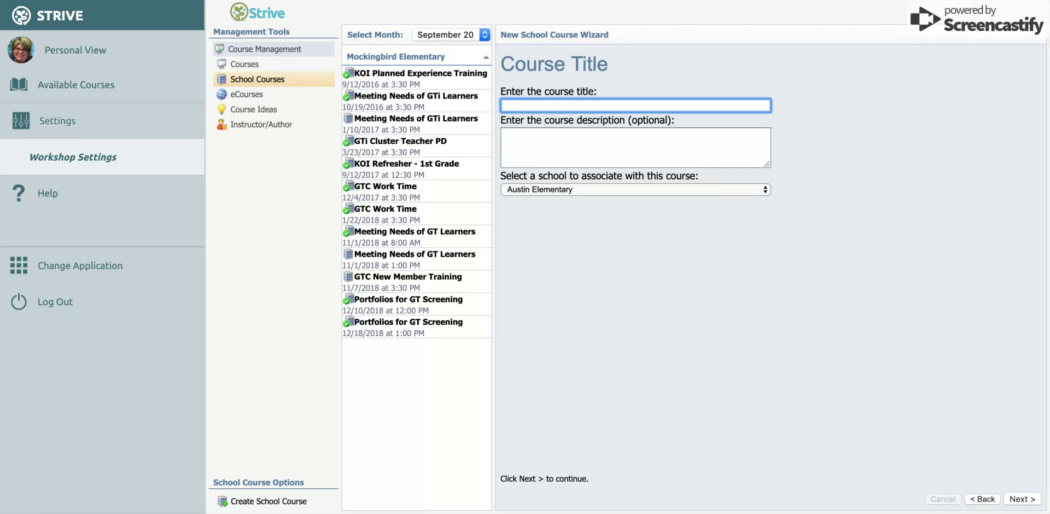
pyautogui.write('GT Learner Accommodations Planning')
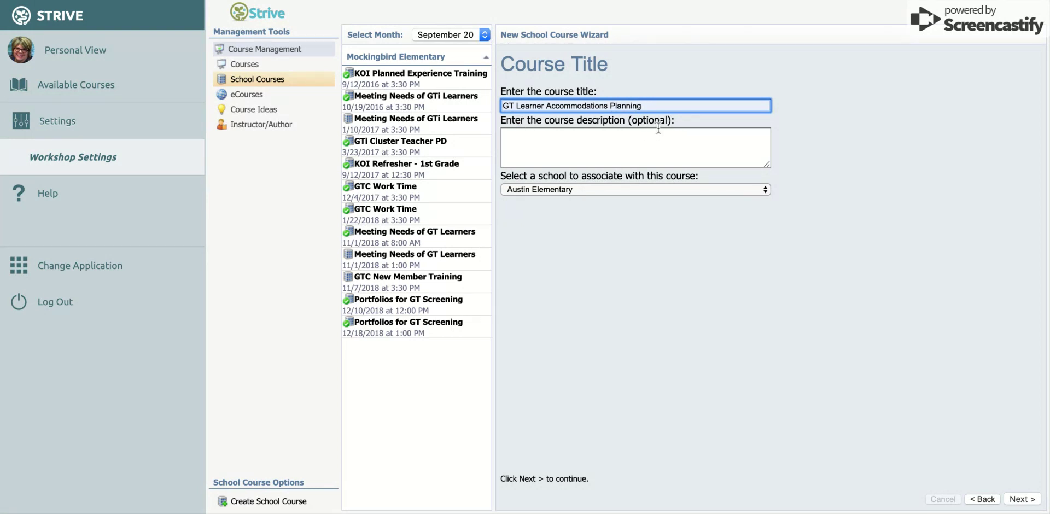
pyautogui.click(652, 192)
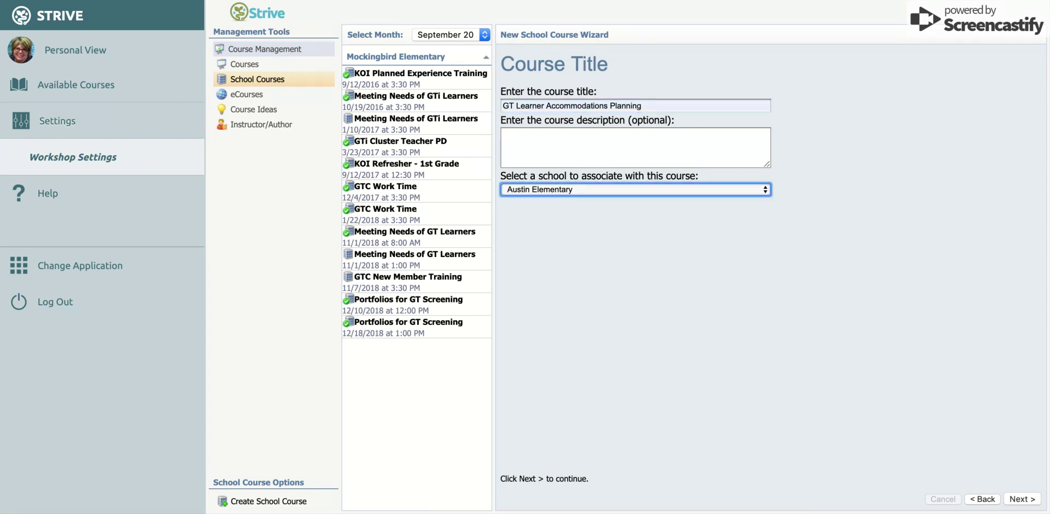
pyautogui.click(708, 272)
# Set the course date to 8/21/2019, starting at 3:45 PM and ending at 4:45 PM
pyautogui.click(1019, 500)
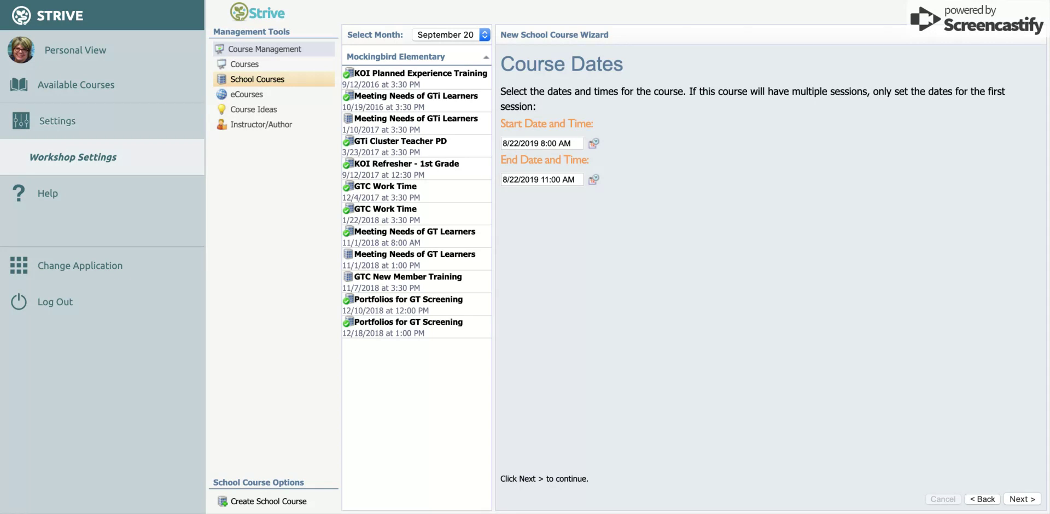
pyautogui.click(595, 147)
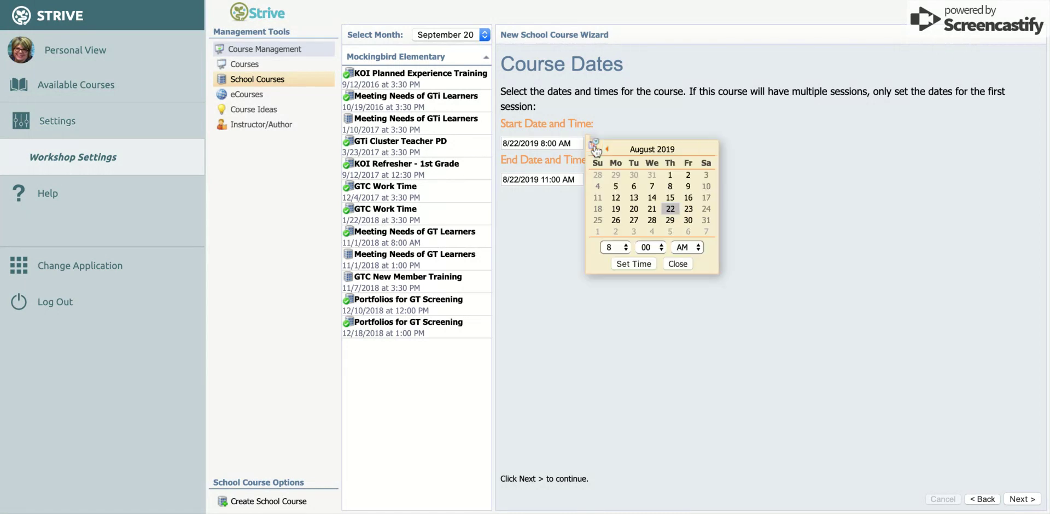
pyautogui.click(652, 209)
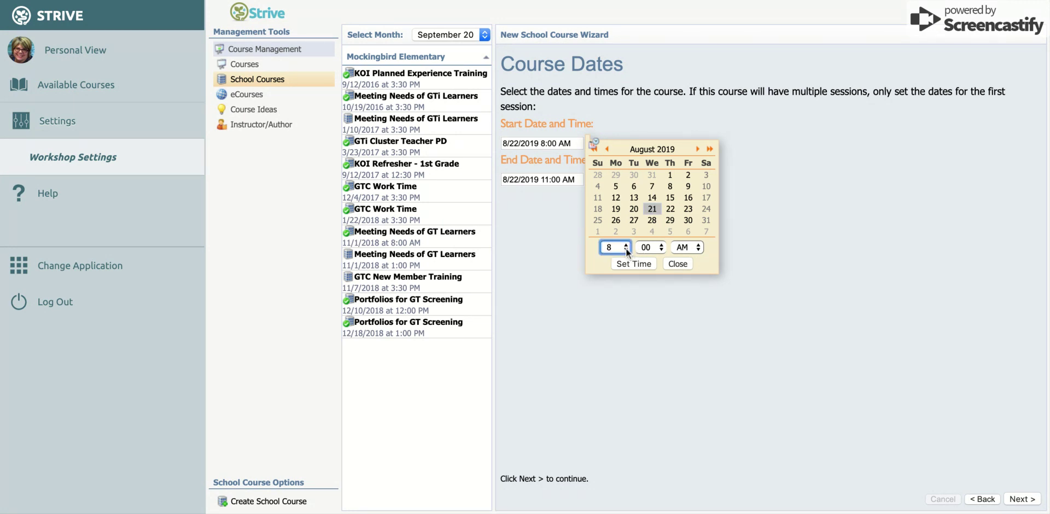
pyautogui.click(612, 181)
pyautogui.click(654, 246)
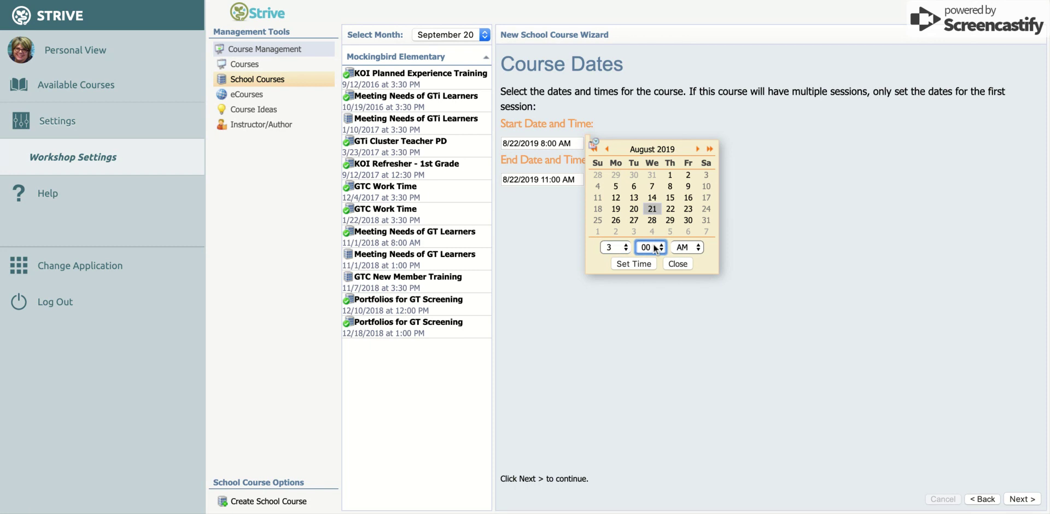
pyautogui.click(648, 285)
pyautogui.click(696, 249)
pyautogui.click(696, 259)
pyautogui.click(640, 264)
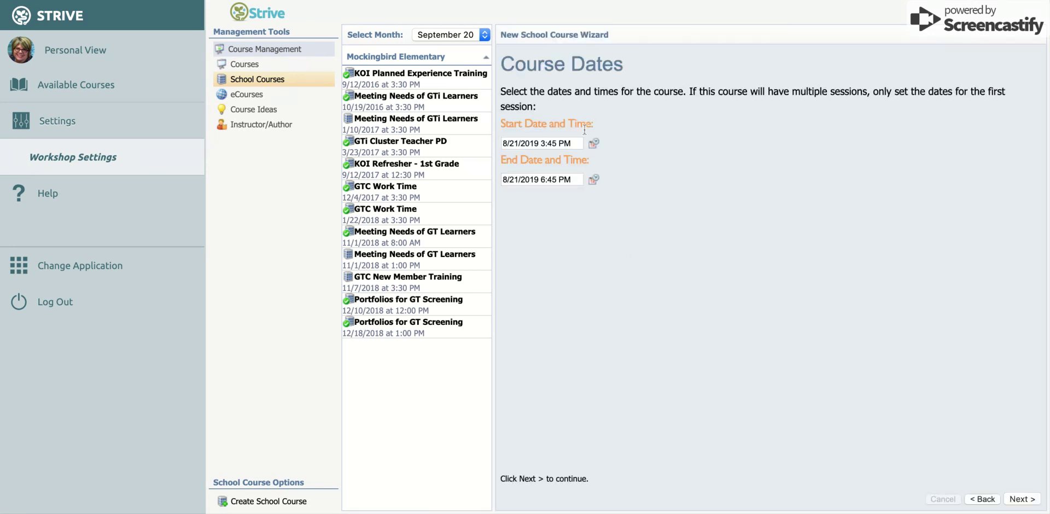
pyautogui.click(593, 180)
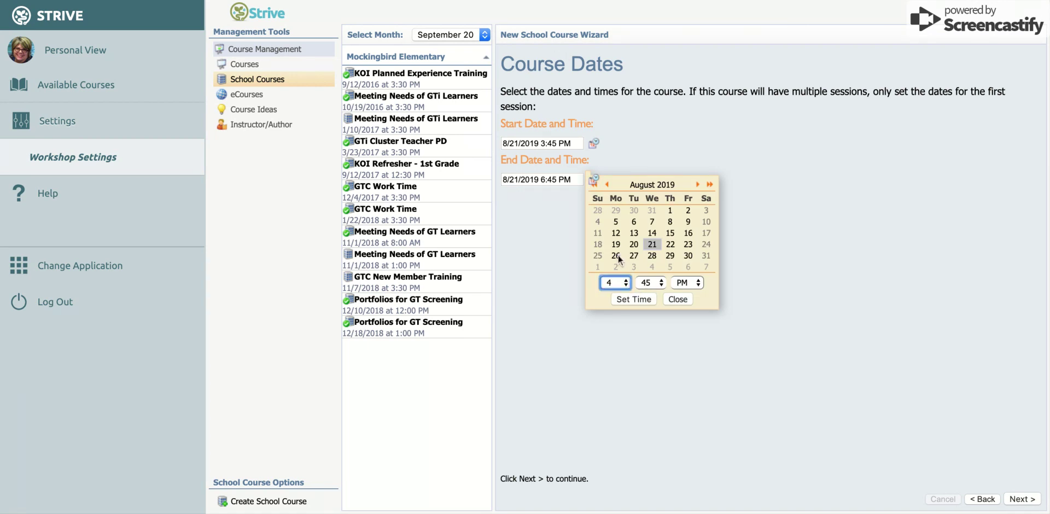
pyautogui.click(636, 300)
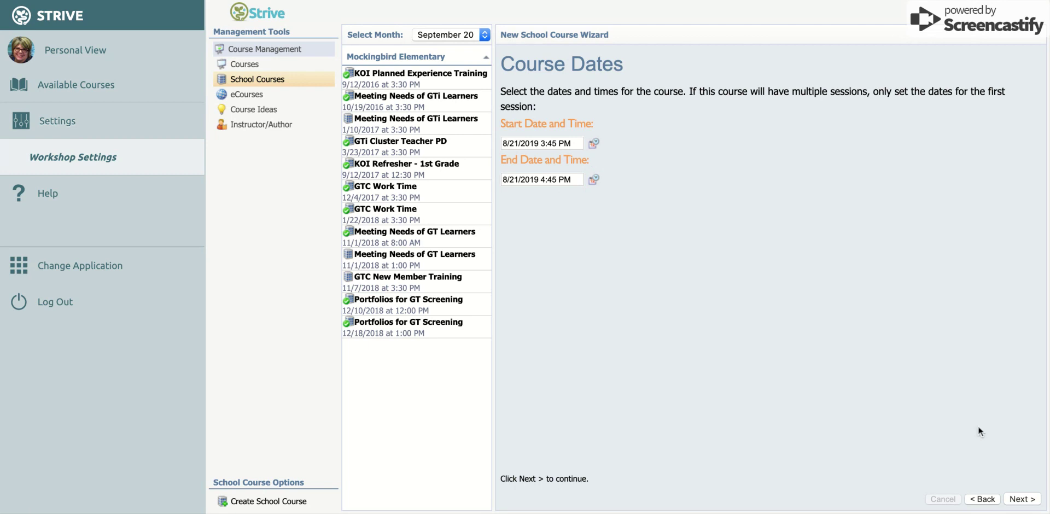
# Complete the course wizard and begin editing the GT Learner Accommodations Planning course
pyautogui.click(1023, 500)
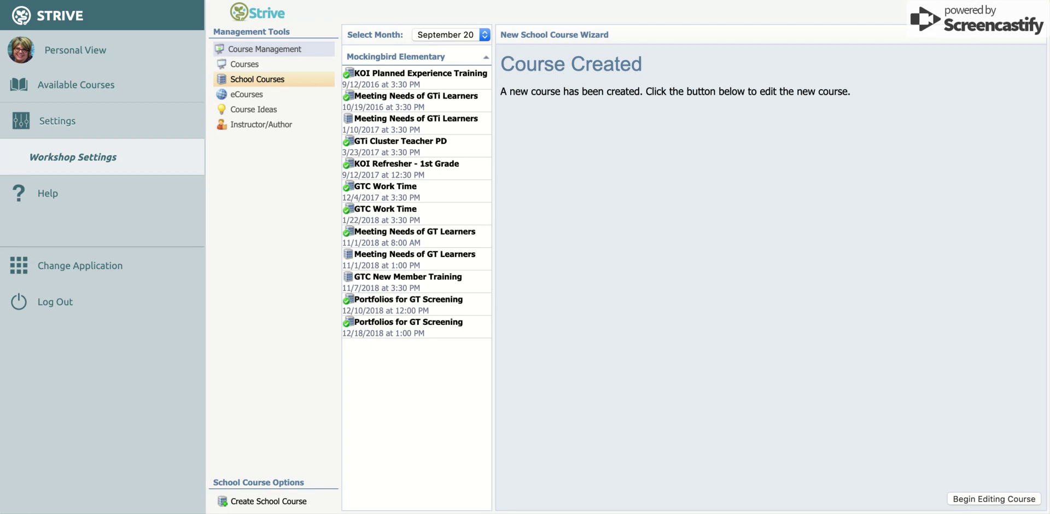
pyautogui.click(994, 499)
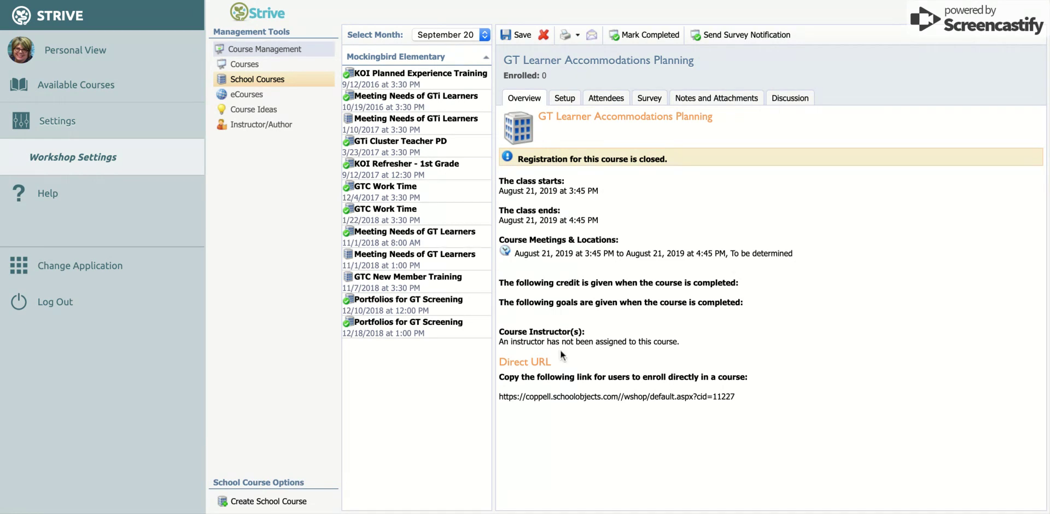
# Review the course title, description and its 8/21/2019 3:45–4:45 PM session in Setup
pyautogui.click(564, 98)
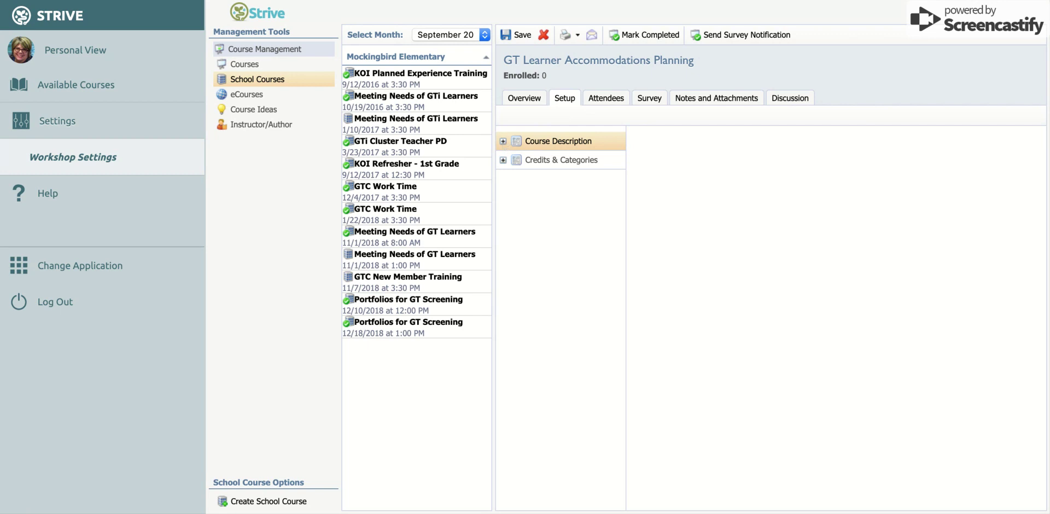
pyautogui.click(503, 141)
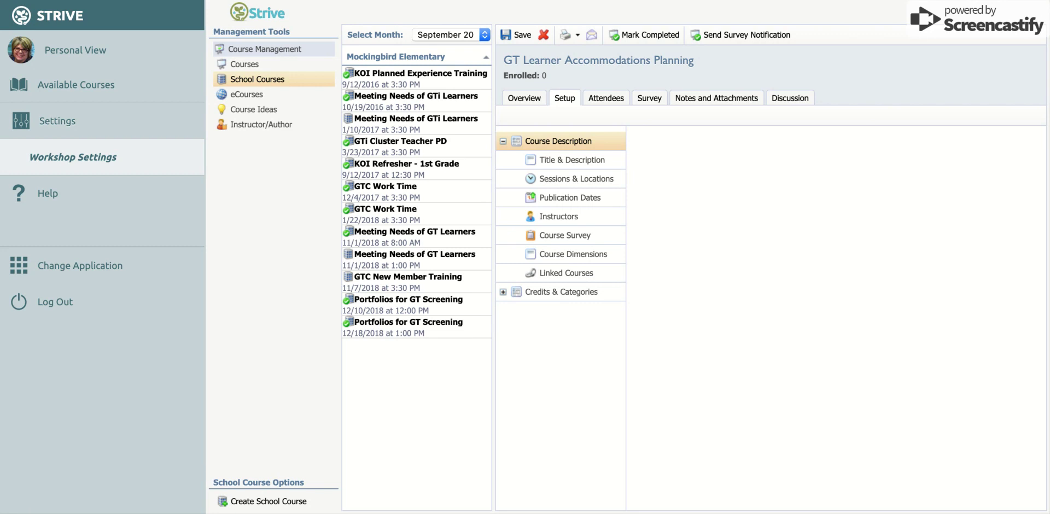
pyautogui.click(549, 162)
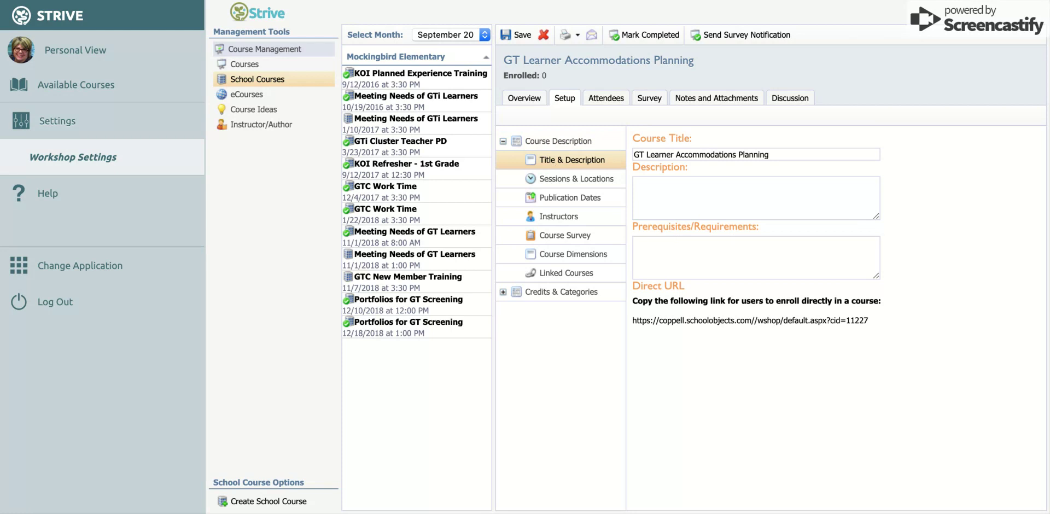
pyautogui.click(554, 186)
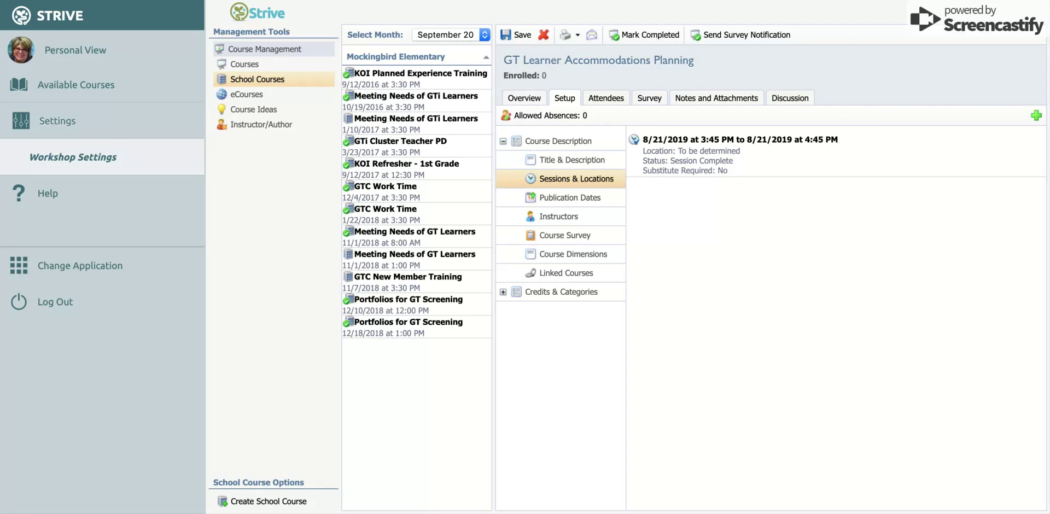
# Assign an instructor to the course, with instructor credit earned set to 1
pyautogui.click(554, 222)
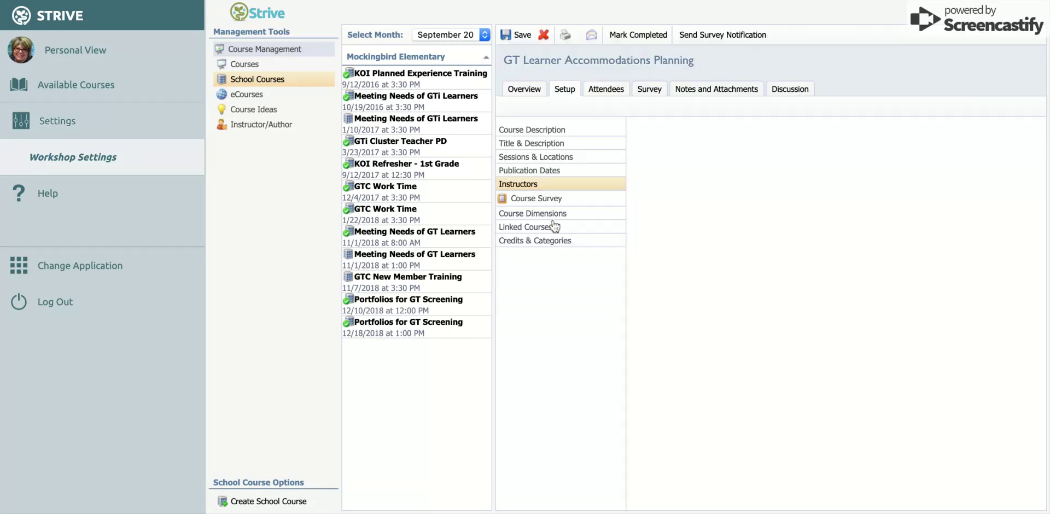
pyautogui.scroll(-5, 689, 210)
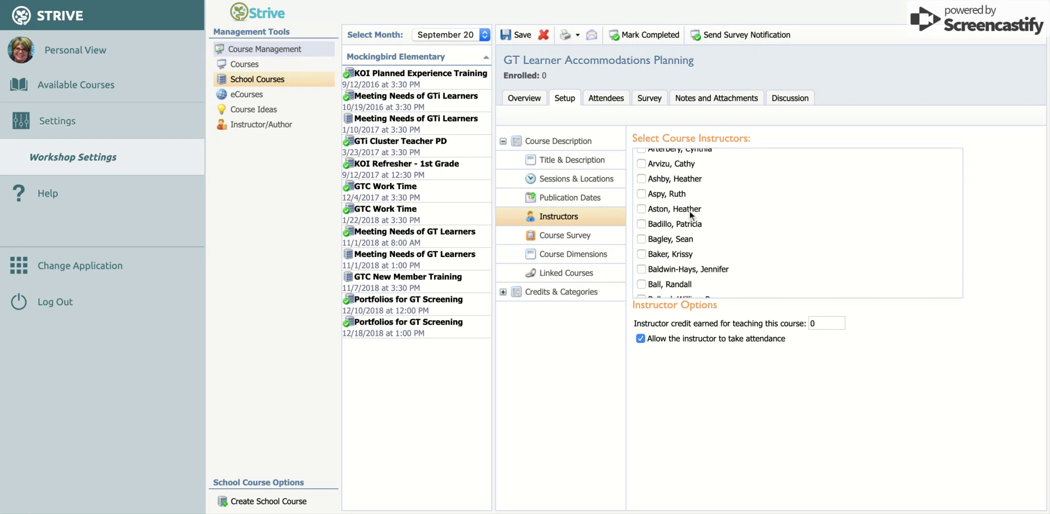
pyautogui.scroll(-10, 689, 210)
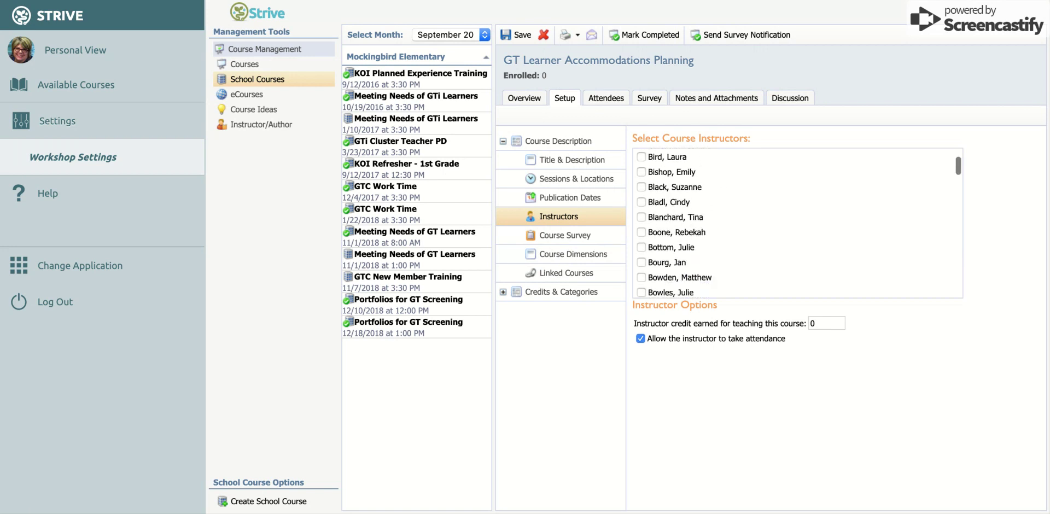
pyautogui.scroll(-10, 689, 210)
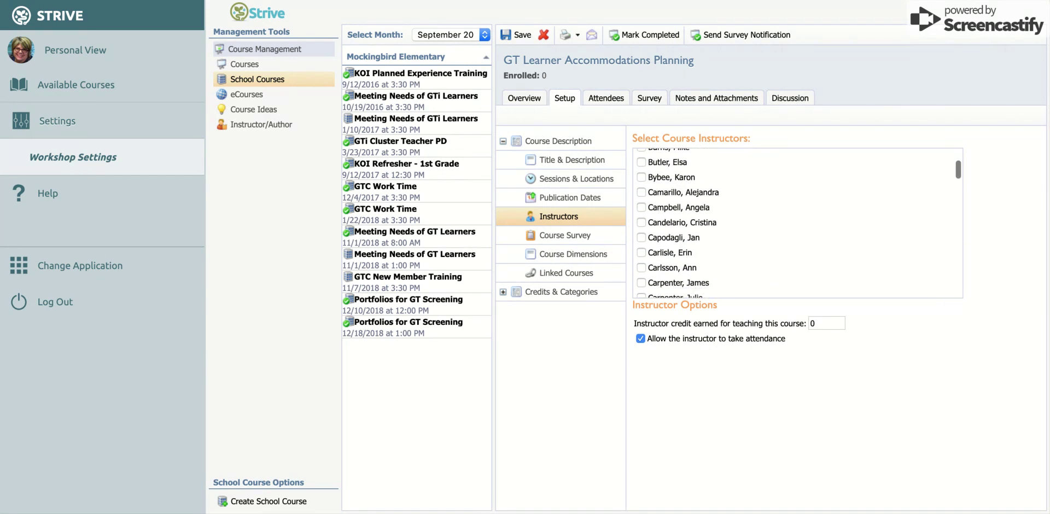
pyautogui.scroll(3, 689, 210)
pyautogui.scroll(-2, 689, 210)
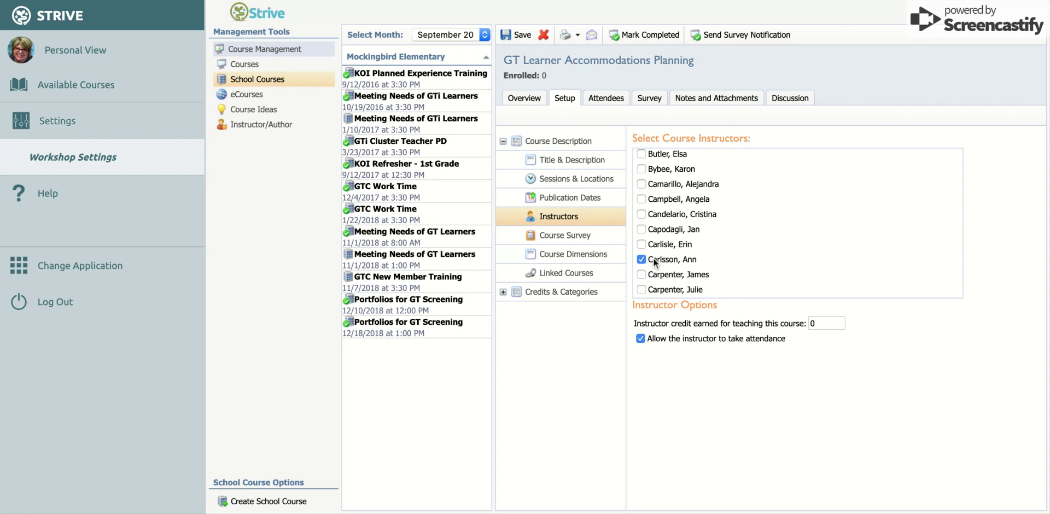
pyautogui.doubleClick(825, 321)
pyautogui.write('1')
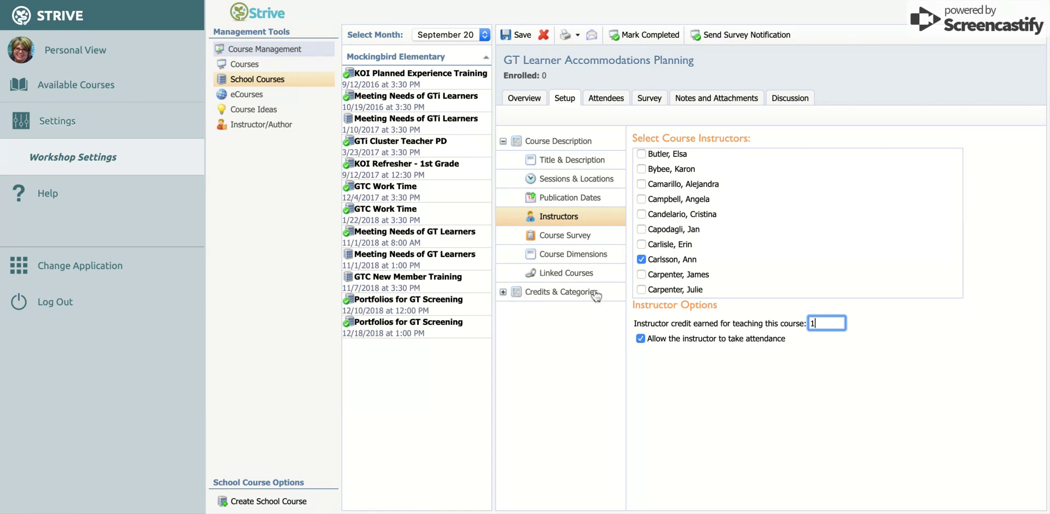
# Enter 1 course credit each for Gifted & Talented, Texas SBEC CPE and Flex Hours
pyautogui.click(503, 291)
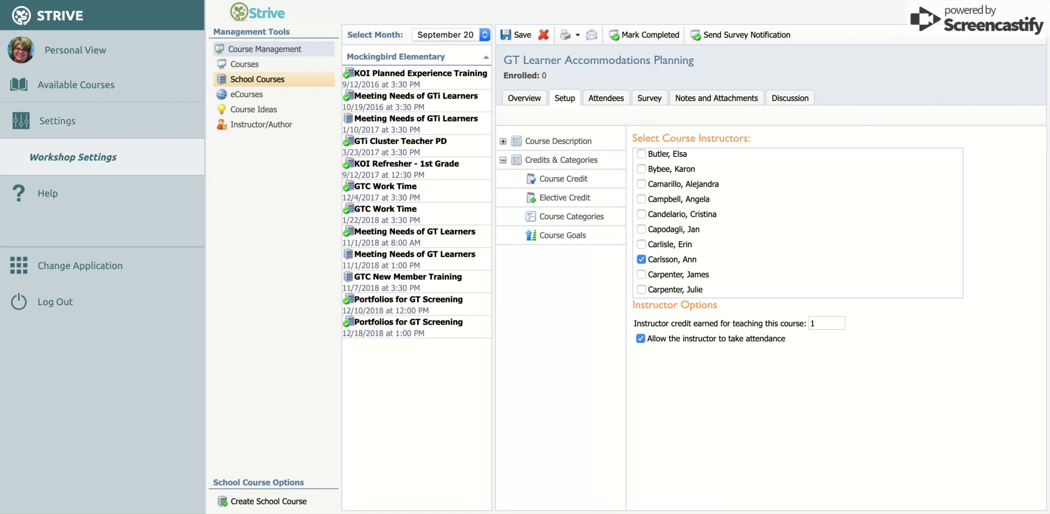
pyautogui.click(566, 182)
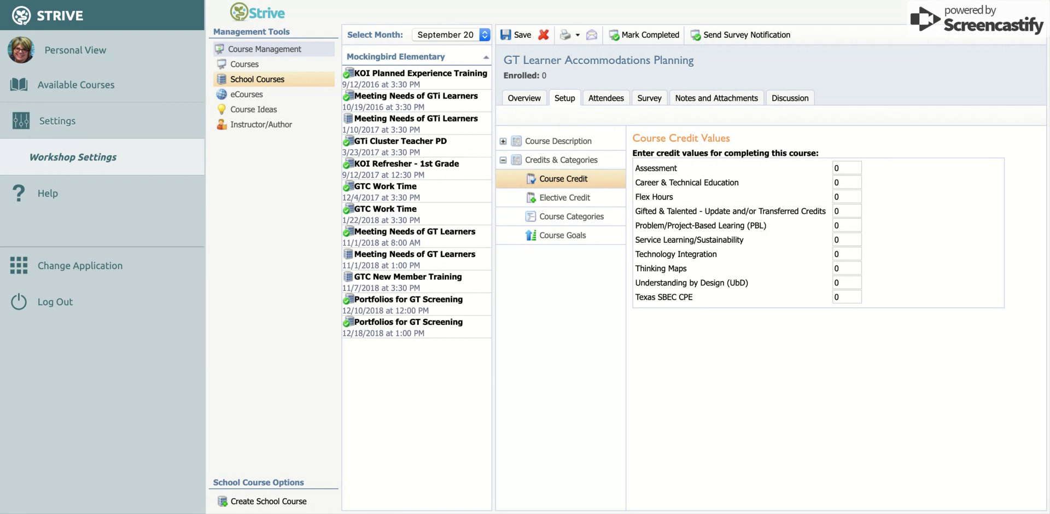
pyautogui.click(841, 212)
pyautogui.write('1')
pyautogui.click(844, 297)
pyautogui.click(841, 196)
pyautogui.write('1')
pyautogui.click(558, 222)
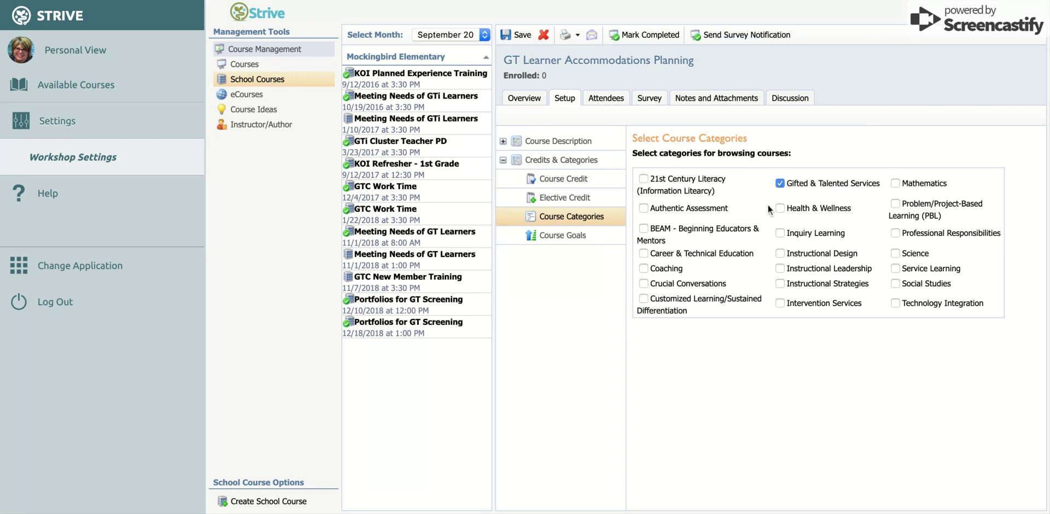
# Link the course to Goal 1 of the Coppell ISD District Improvement Plan
pyautogui.click(552, 236)
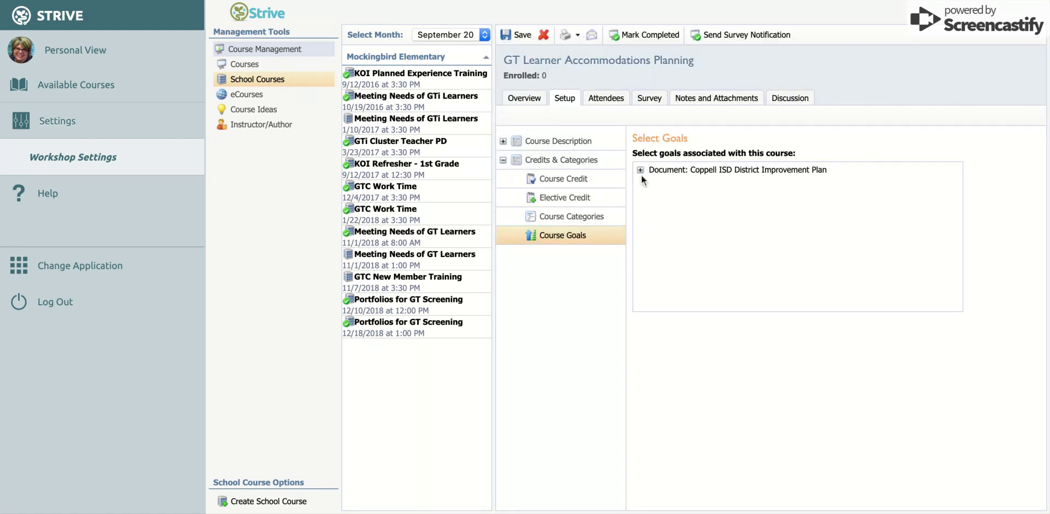
pyautogui.click(639, 170)
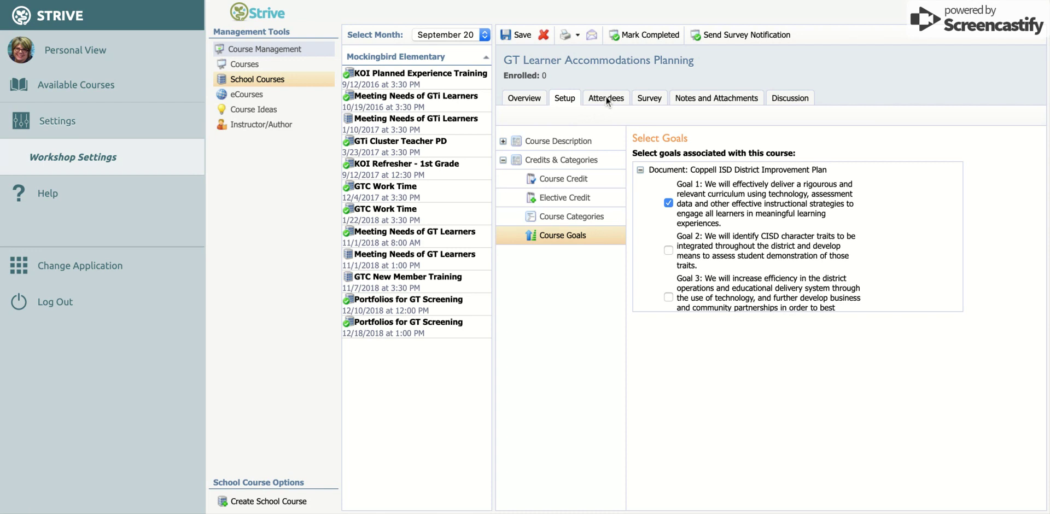
# On the Attendees tab, search for the first staff member by name and enroll them
pyautogui.click(606, 98)
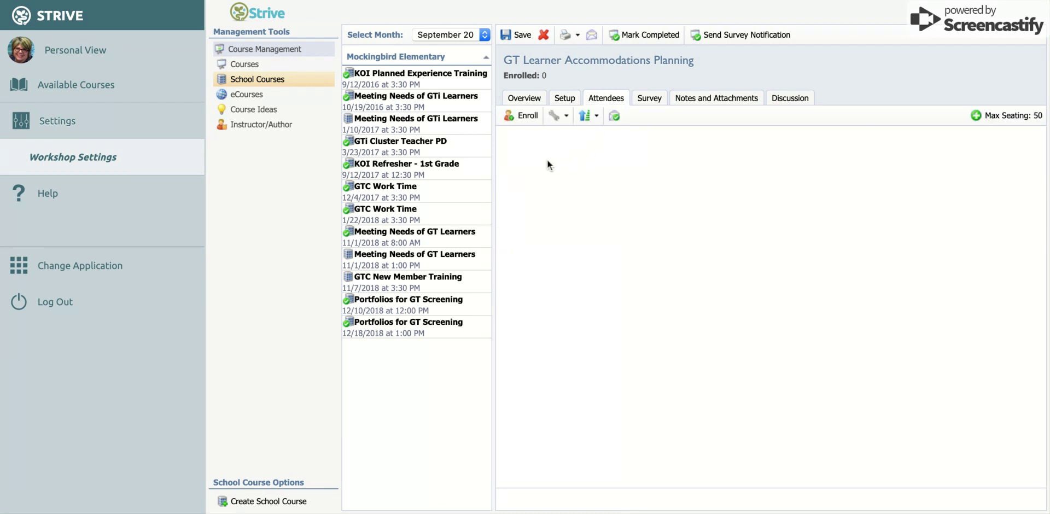
pyautogui.click(522, 115)
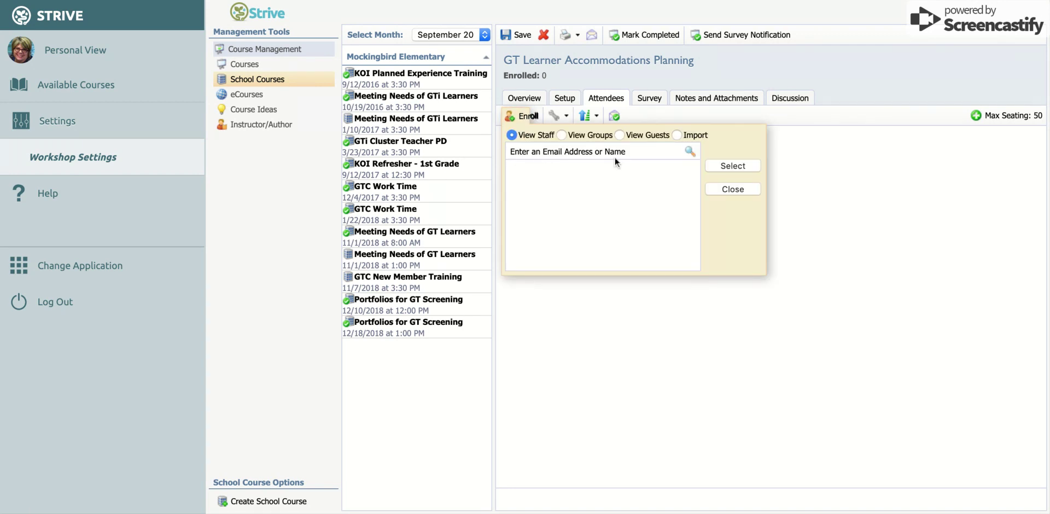
pyautogui.click(556, 149)
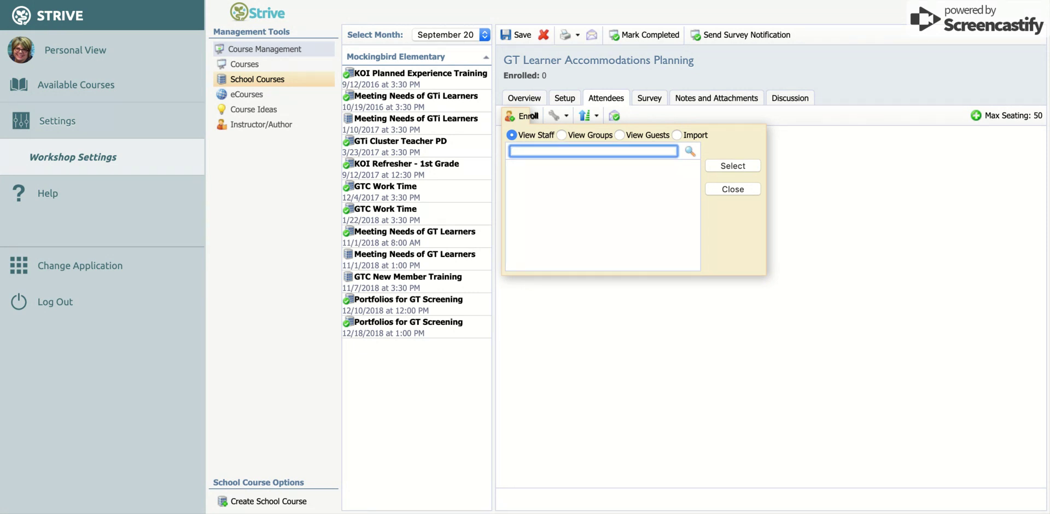
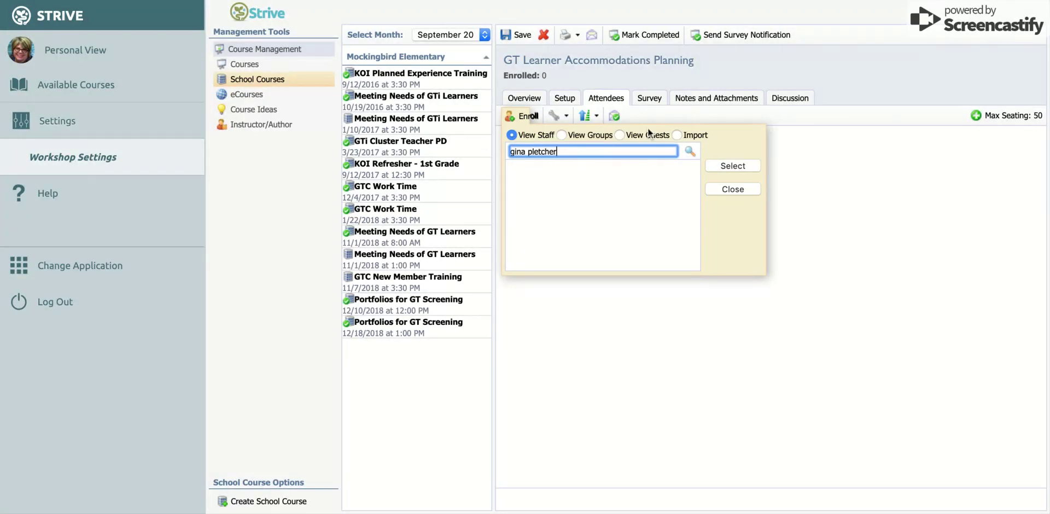
pyautogui.click(690, 151)
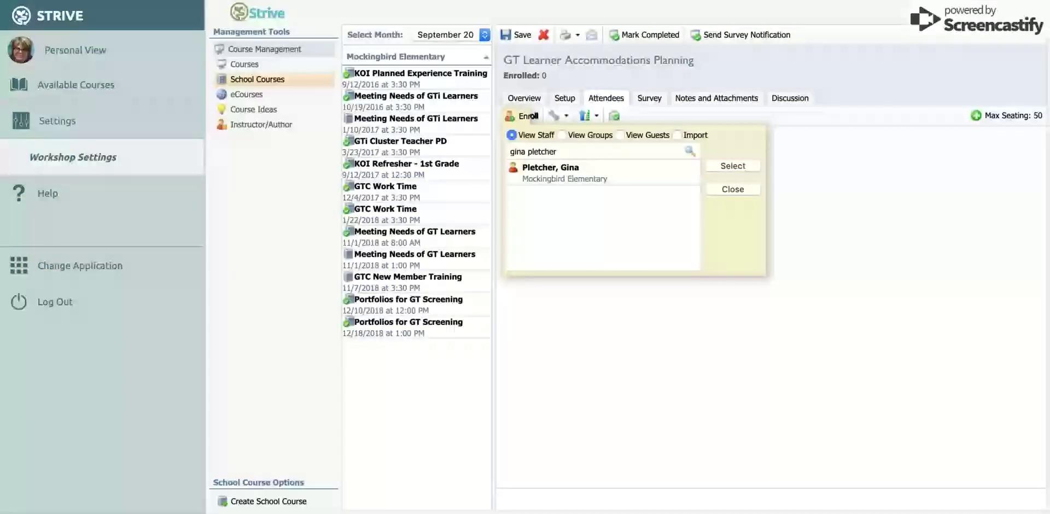
pyautogui.click(587, 181)
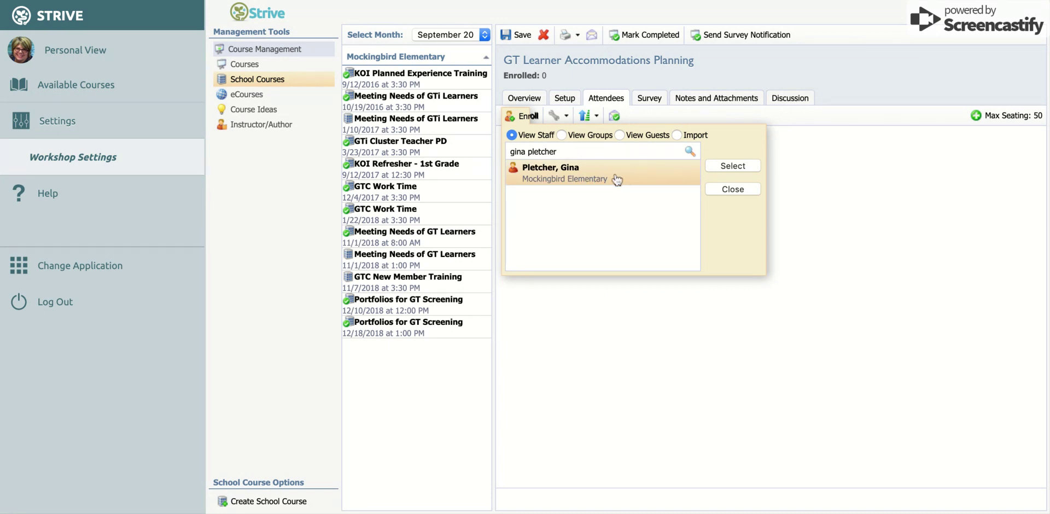
pyautogui.click(724, 165)
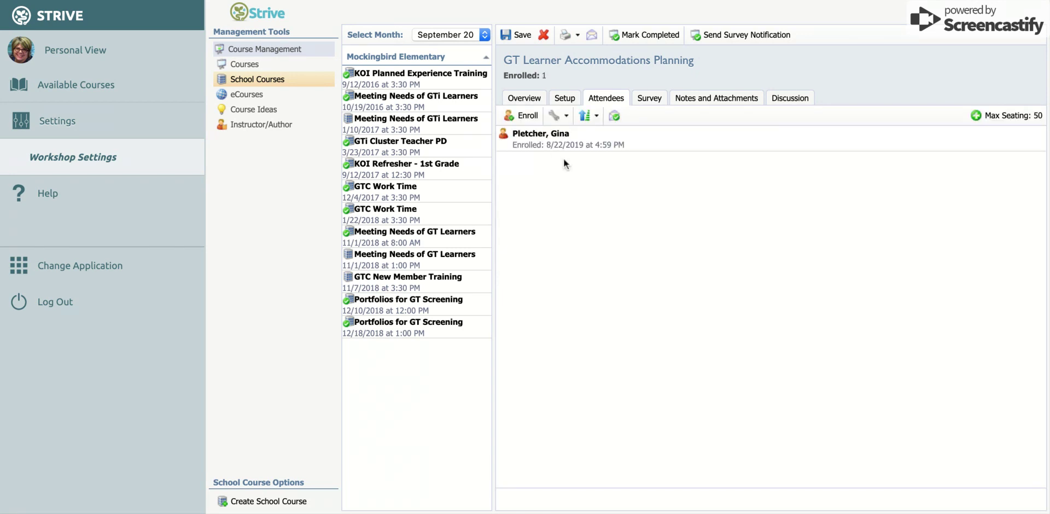
# Search for a second staff member by name and enroll them too
pyautogui.click(525, 116)
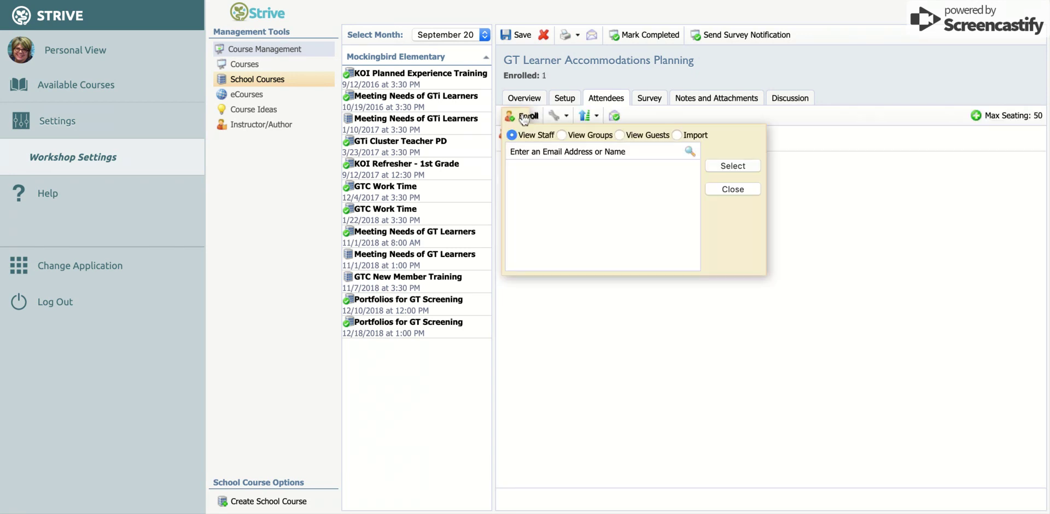
pyautogui.click(528, 151)
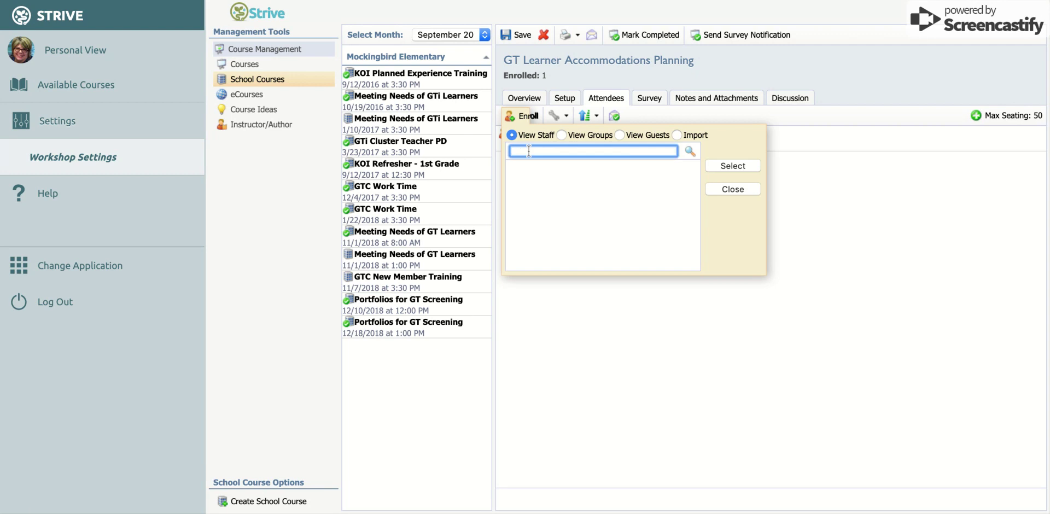
pyautogui.click(689, 151)
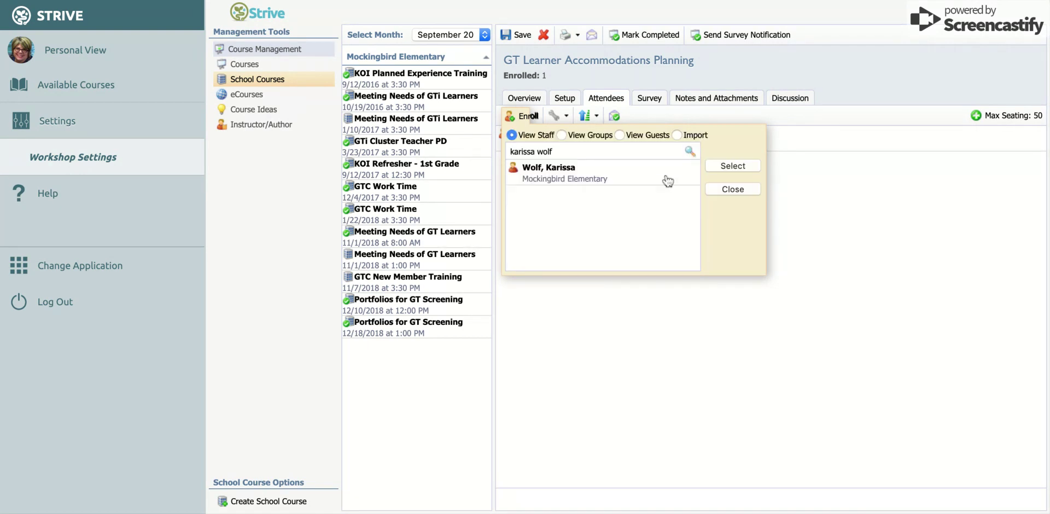
pyautogui.click(662, 180)
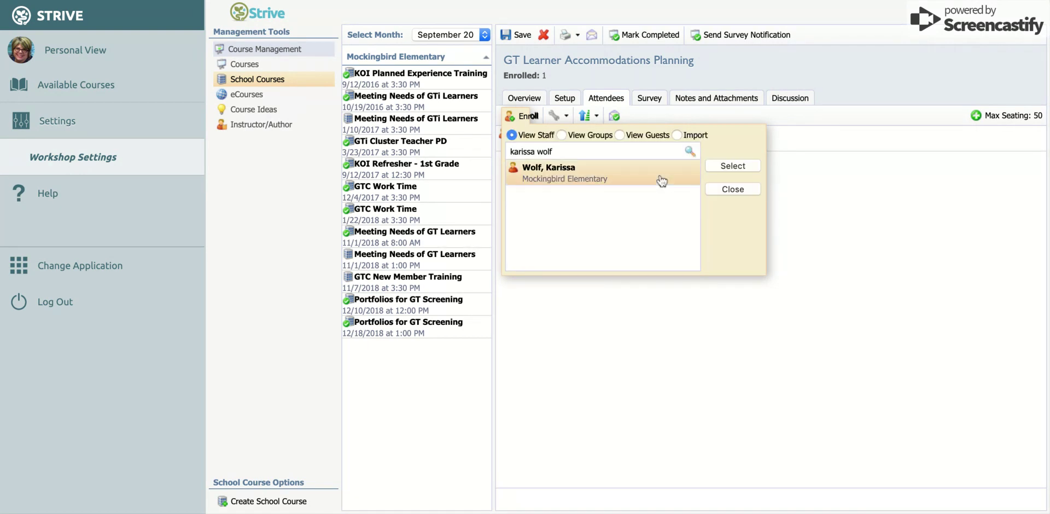
pyautogui.click(732, 167)
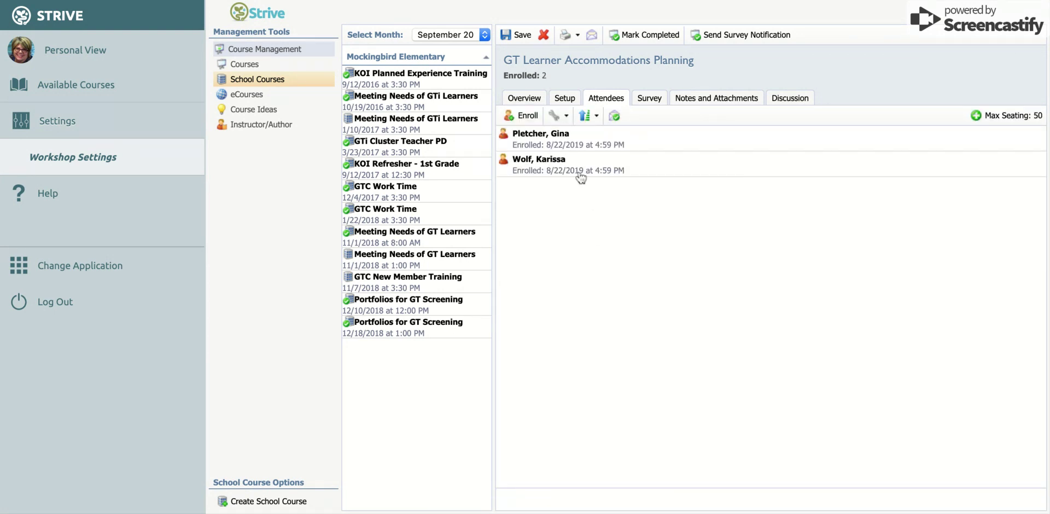
pyautogui.click(566, 117)
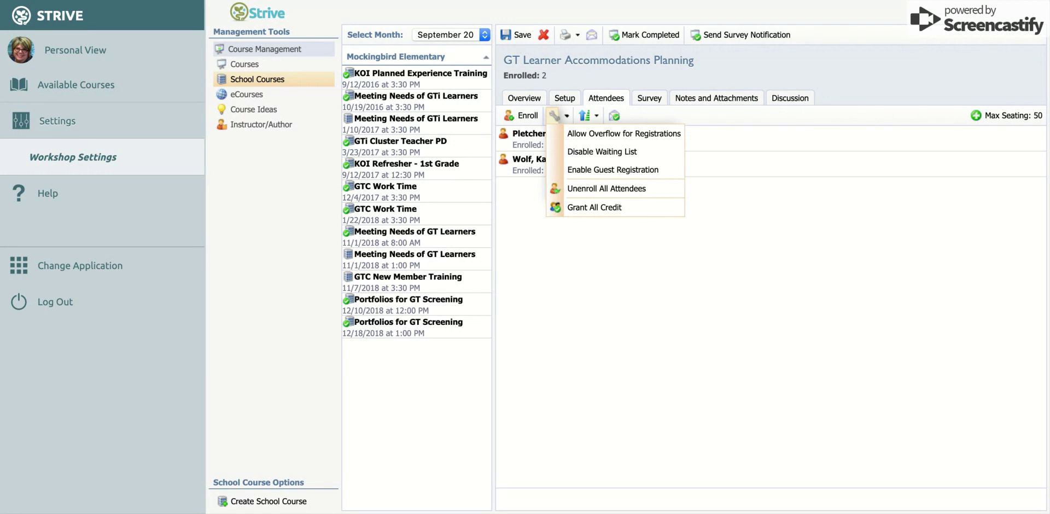
pyautogui.click(602, 280)
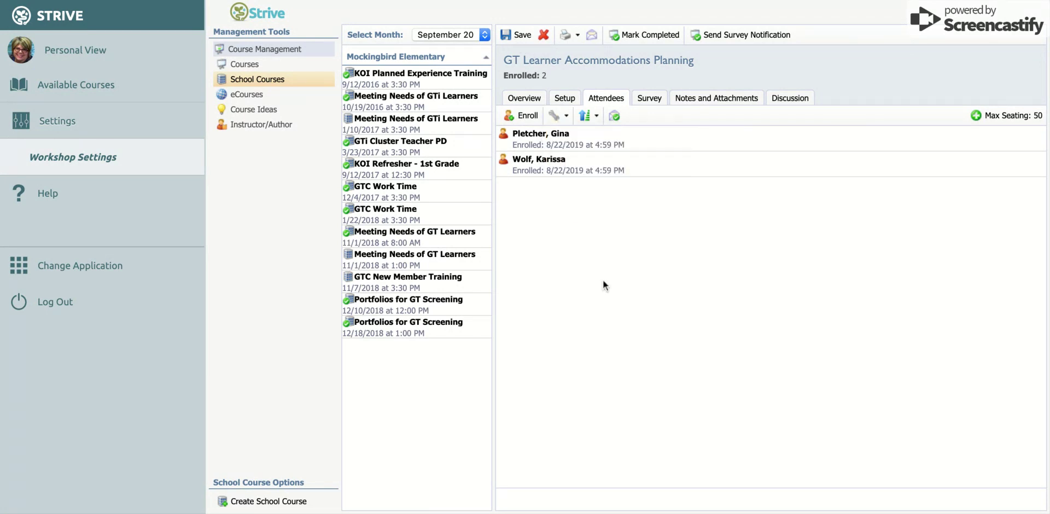